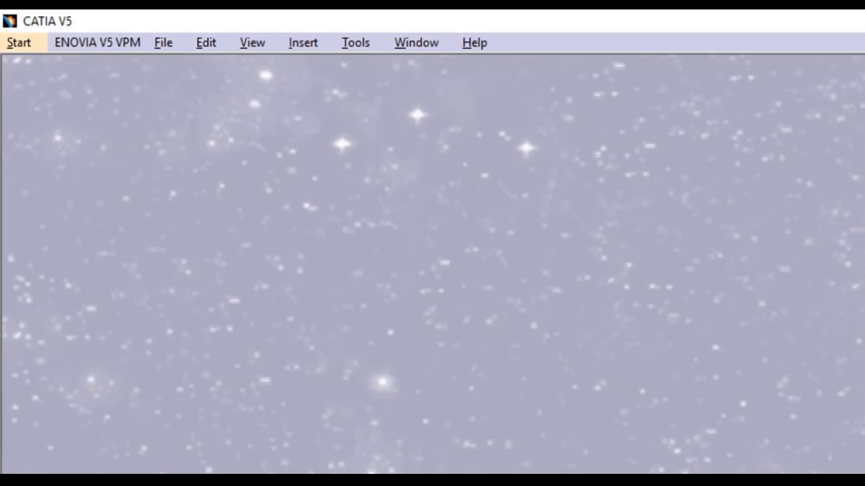
- Start a new Assembly Design document and make Product1 the active assembly
click(20, 42)
mouse_move(76, 90)
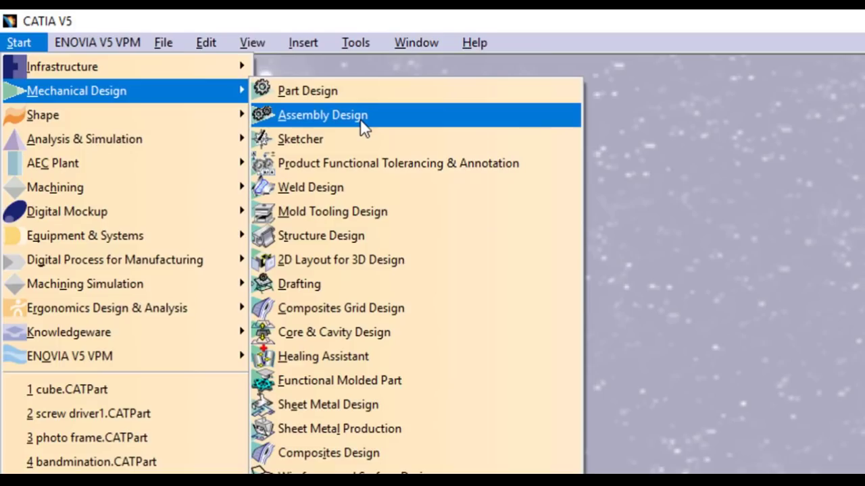
click(361, 122)
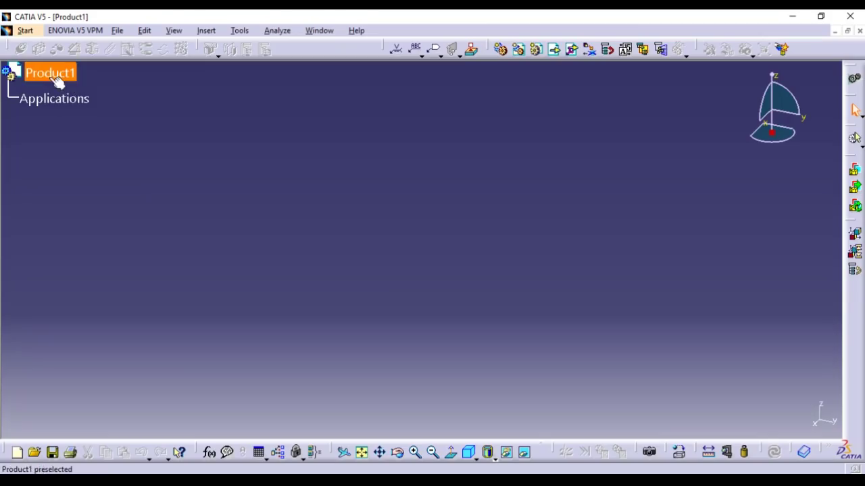
double_click(37, 74)
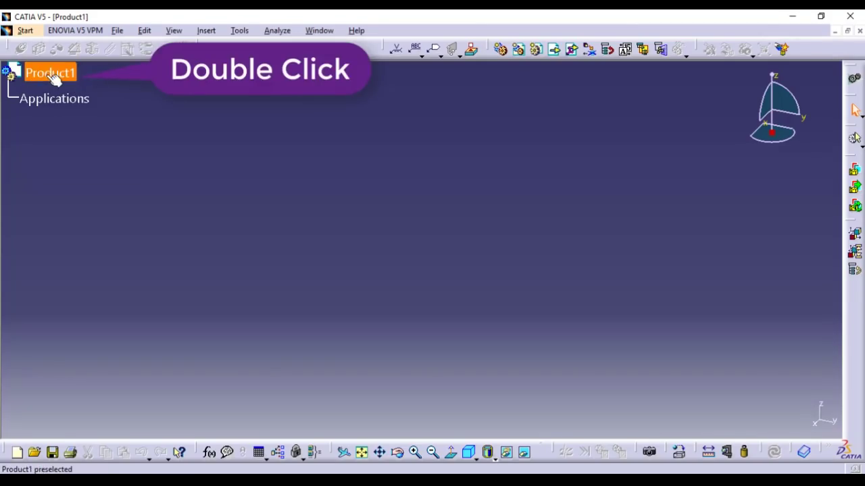
double_click(61, 77)
double_click(61, 76)
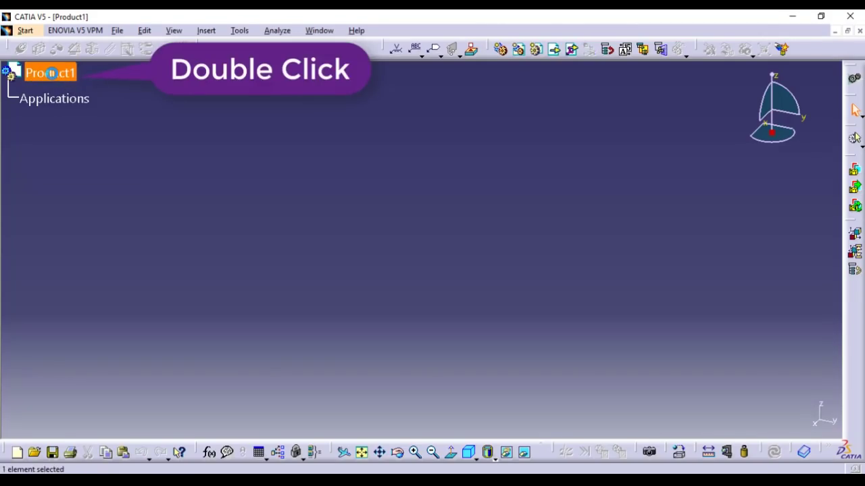
- Insert a new part, Part1, into Product1 and open its PartBody for editing
click(207, 32)
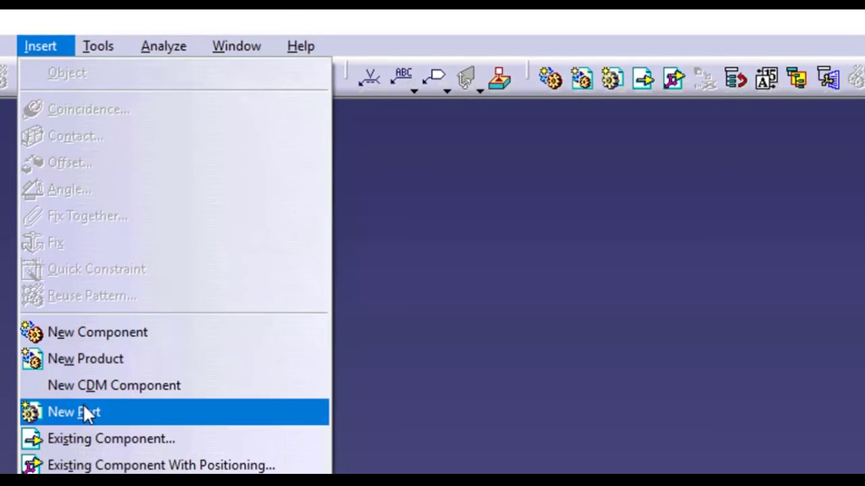
click(84, 412)
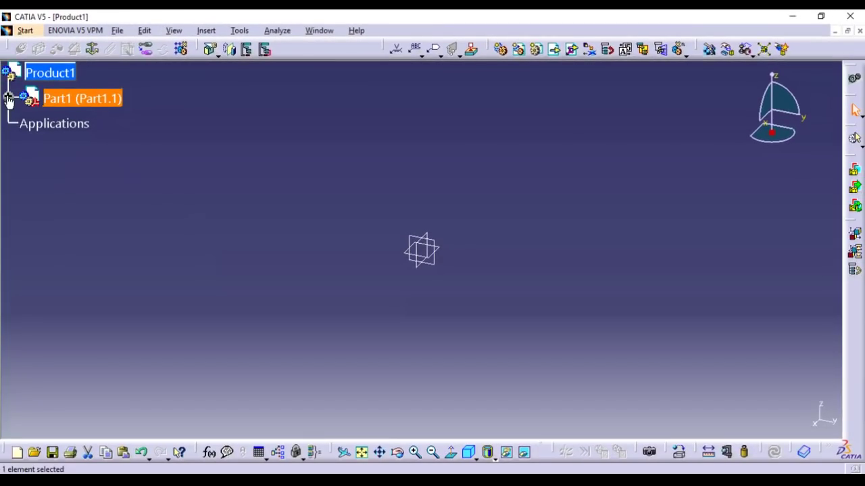
click(8, 98)
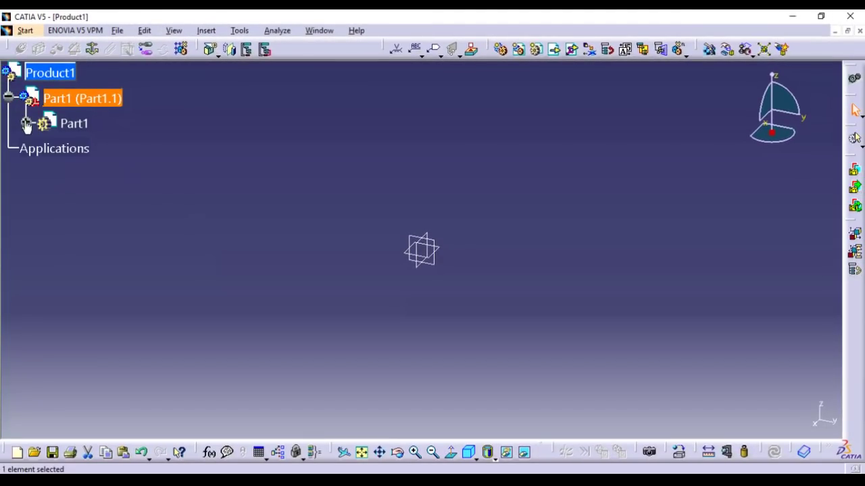
click(26, 123)
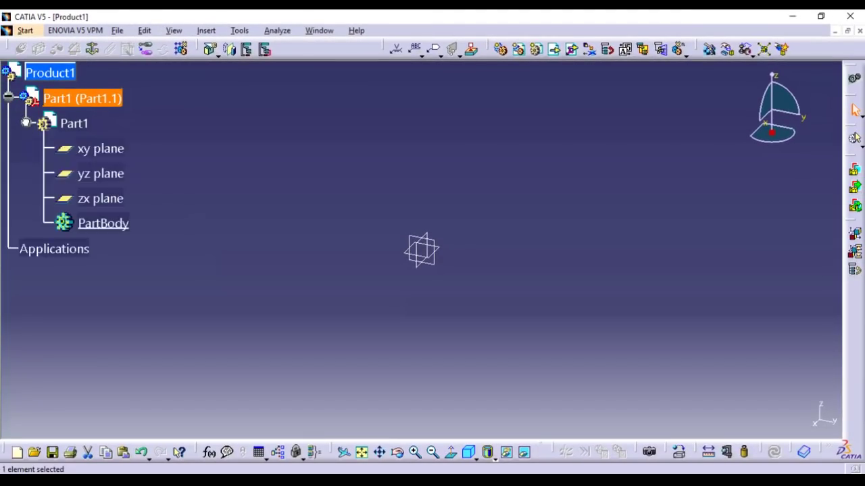
double_click(105, 225)
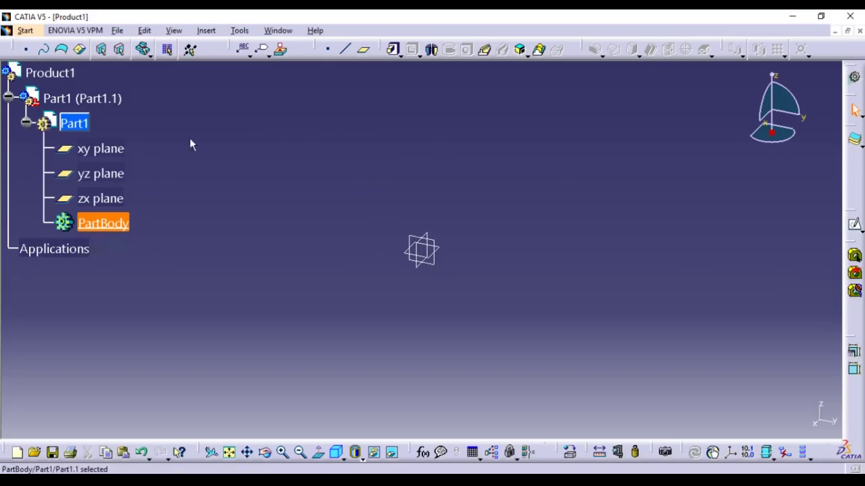
- Open a sketch on the xy plane and draw a centred rectangle outward from the origin
click(120, 154)
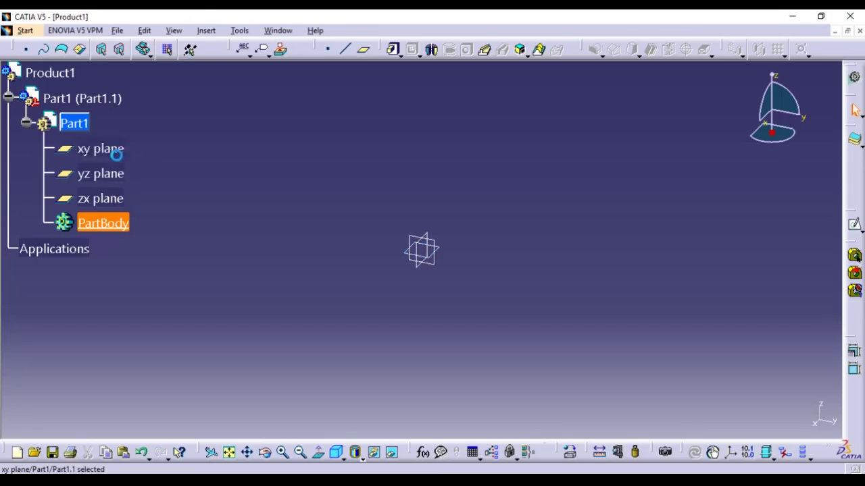
click(855, 228)
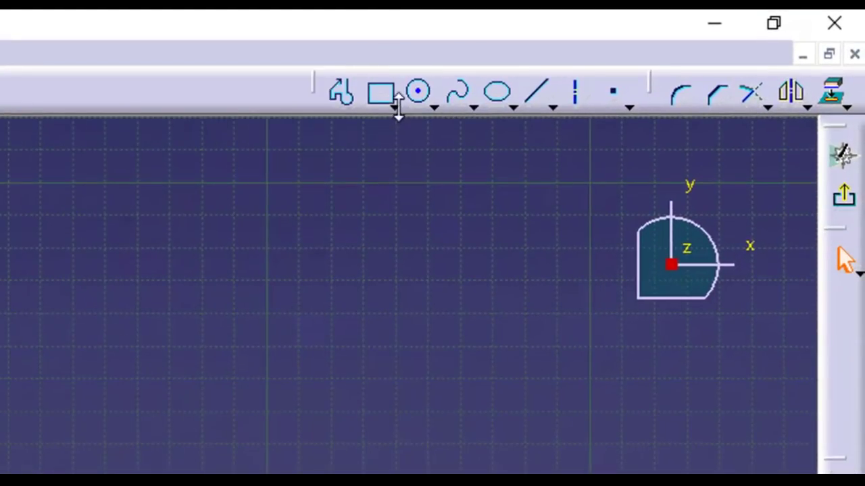
click(397, 105)
click(415, 409)
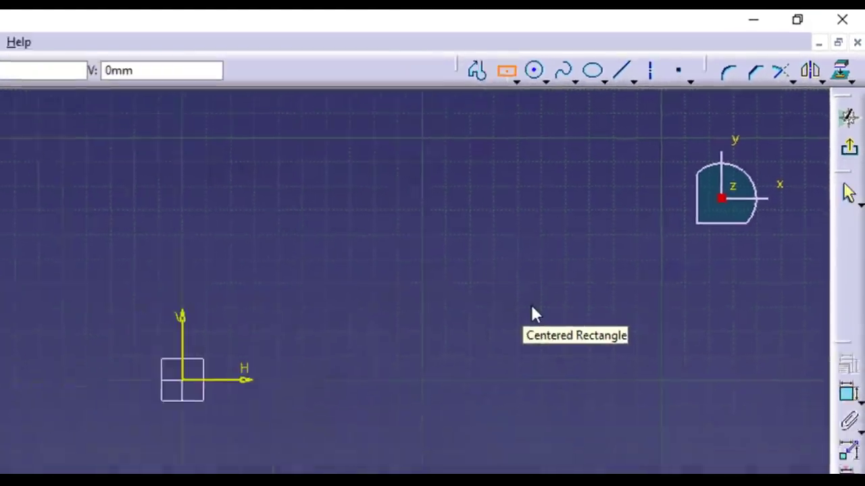
click(425, 248)
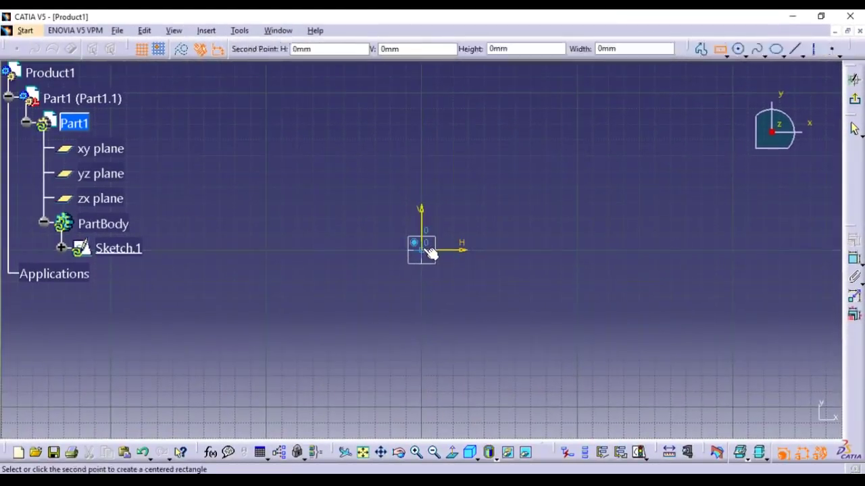
click(447, 271)
- Add height and width dimensions to the rectangle's right and top edges
click(855, 261)
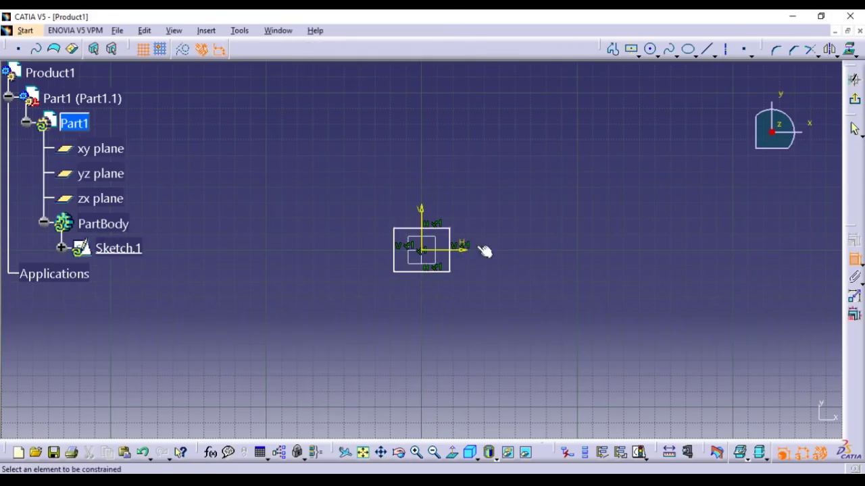
click(449, 264)
click(588, 258)
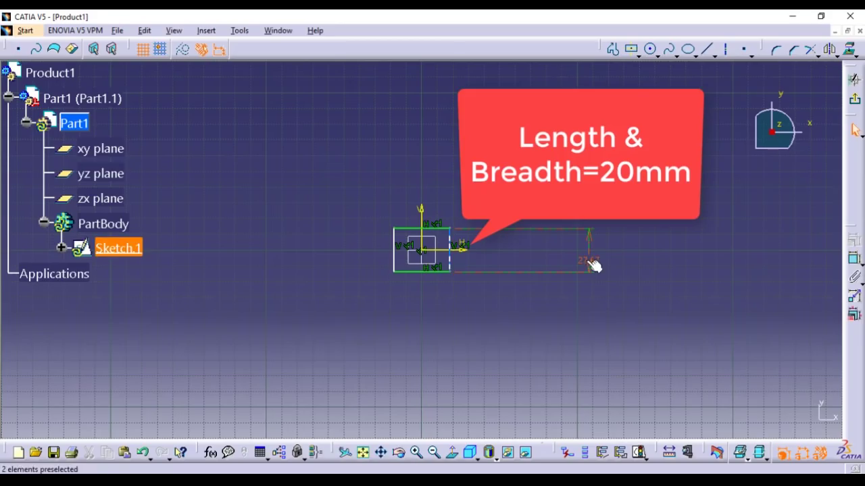
click(854, 261)
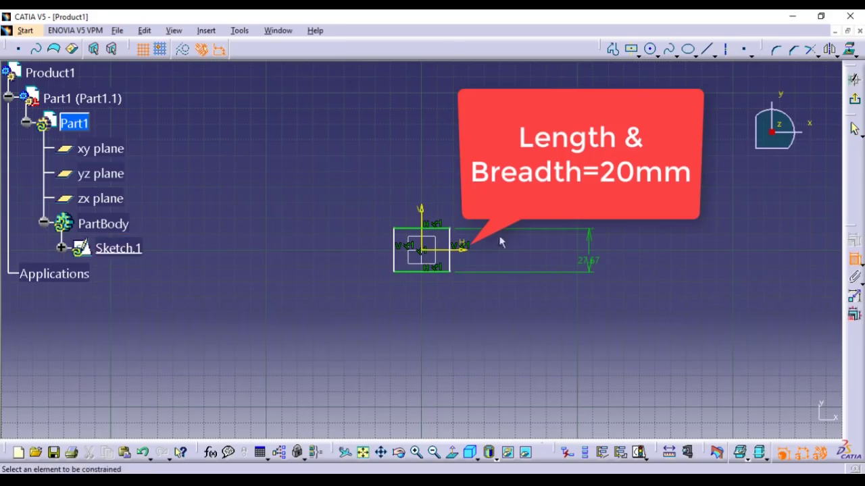
click(435, 229)
click(422, 156)
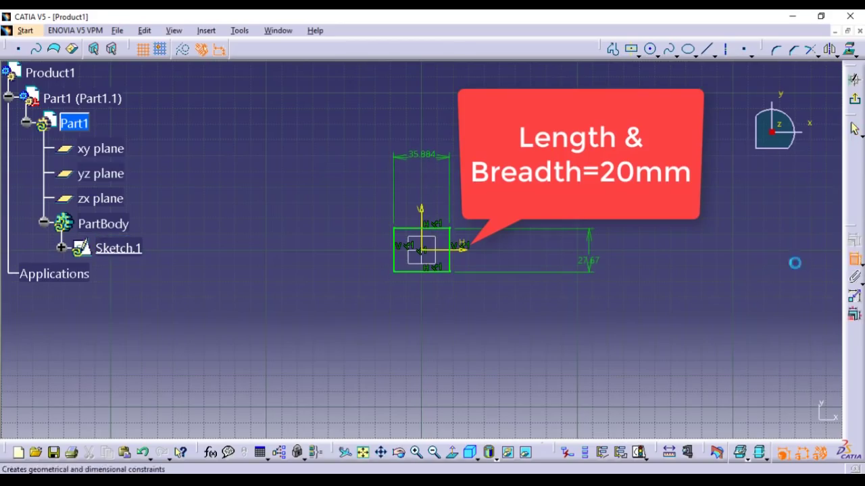
- Change both rectangle dimensions to 20 mm, making a 20 mm square
double_click(586, 261)
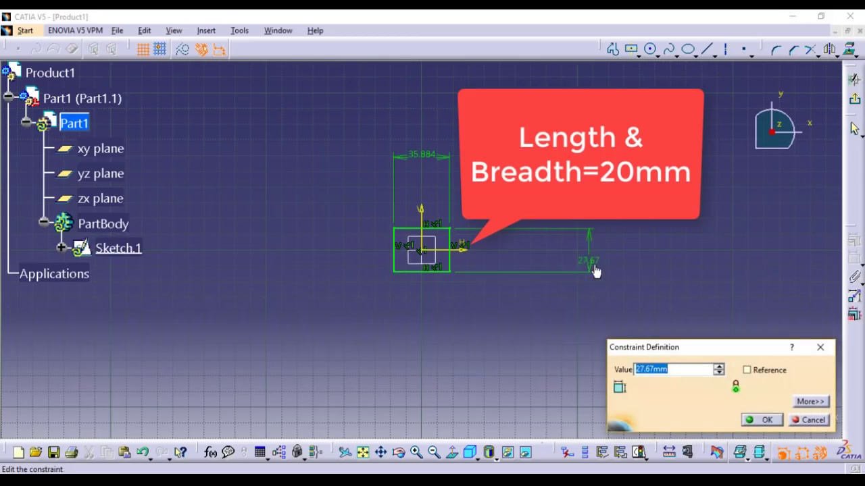
text(20)
click(761, 419)
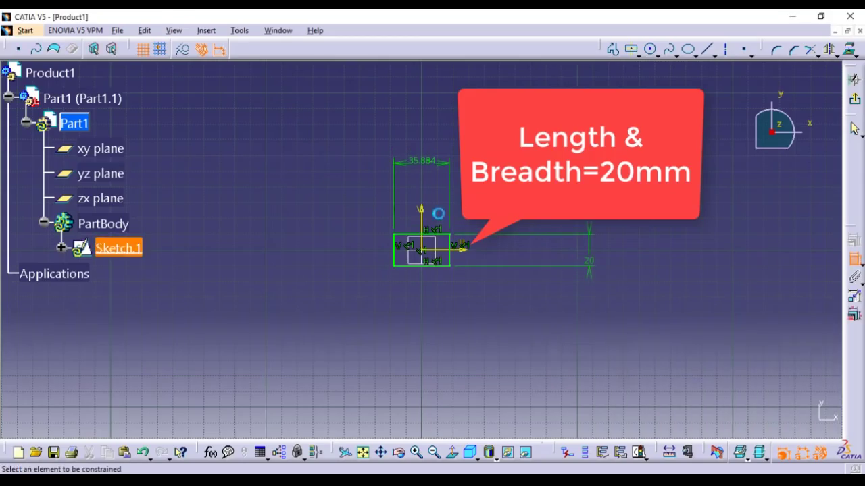
double_click(437, 171)
text(20)
click(753, 425)
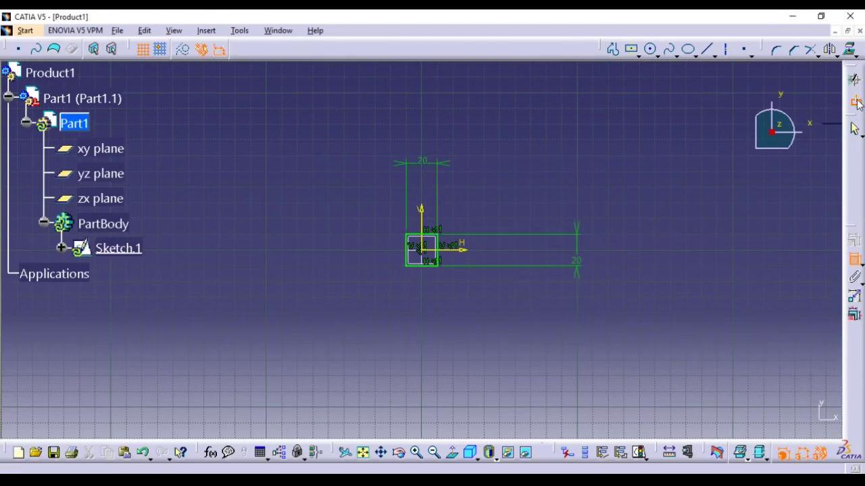
- Exit the sketcher and pad Sketch.1 by 20 mm to create the cube Pad.1
click(855, 103)
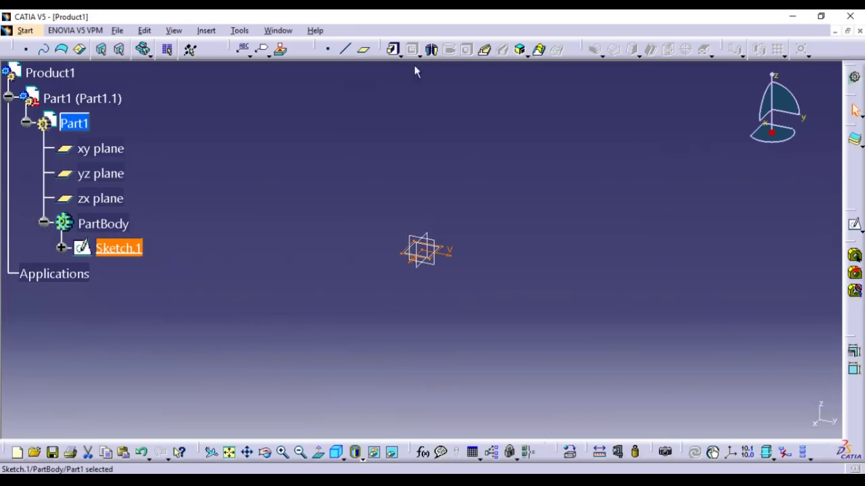
click(394, 53)
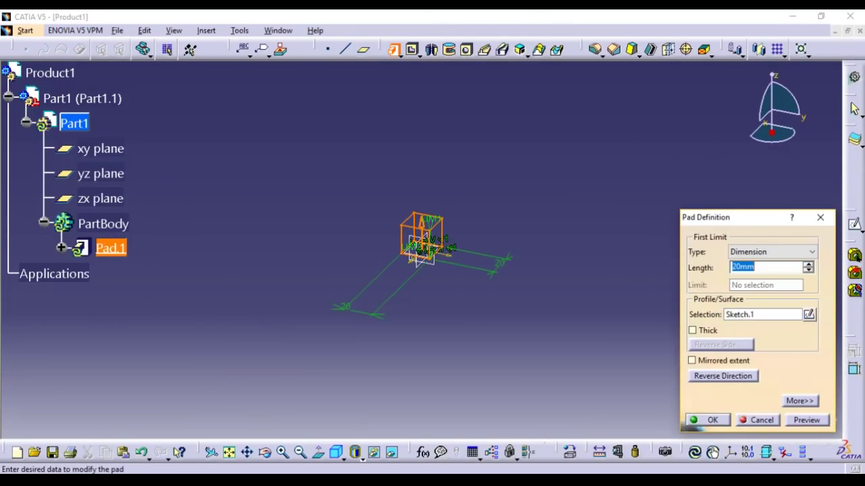
click(807, 420)
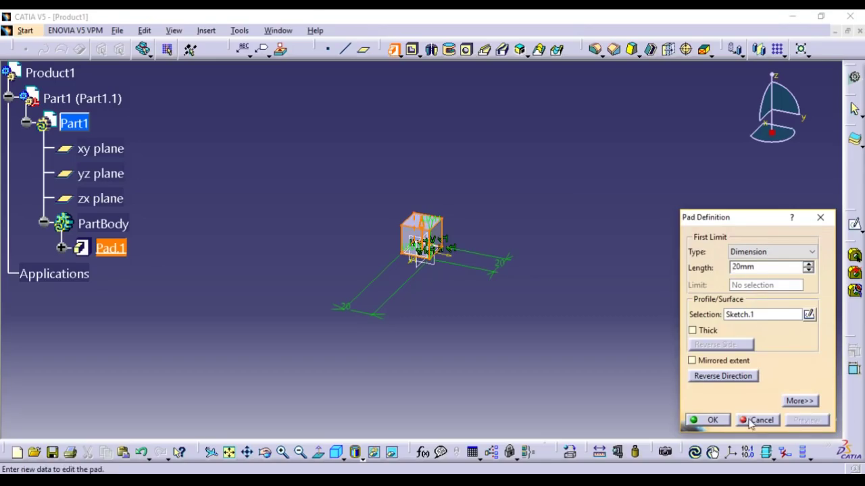
click(707, 420)
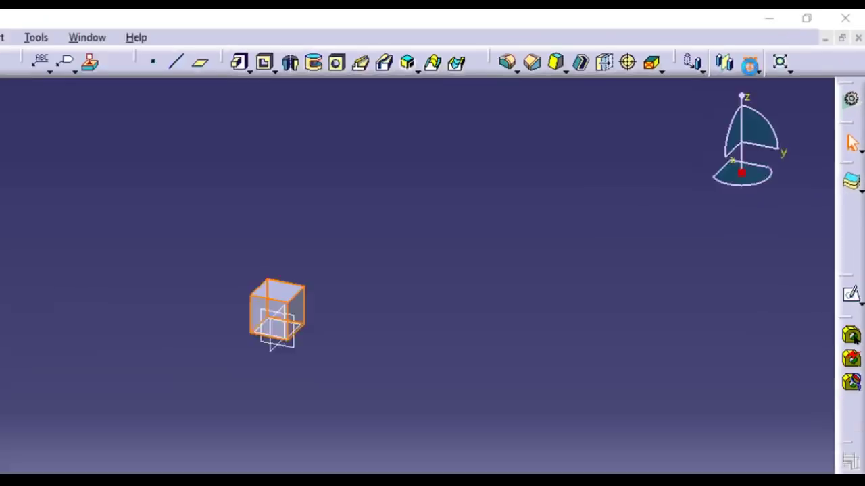
- Start a rectangular pattern of the cube with 3 instances spaced 21 mm in the first direction
click(650, 117)
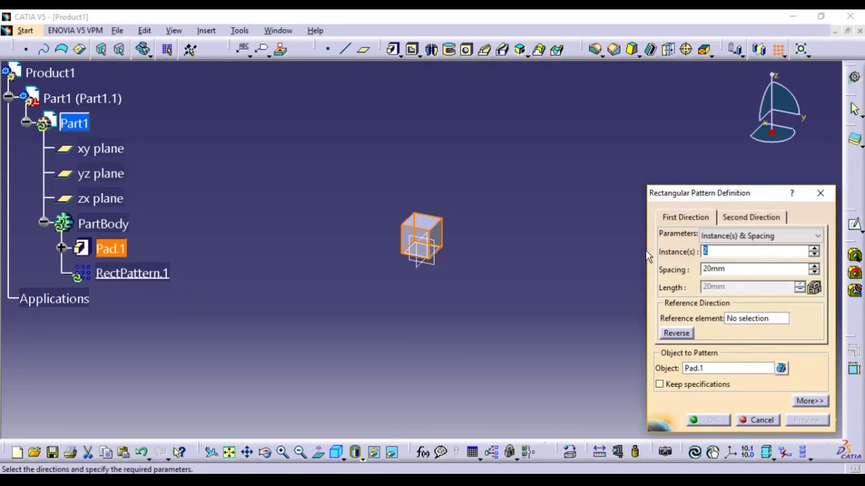
text(3)
click(727, 236)
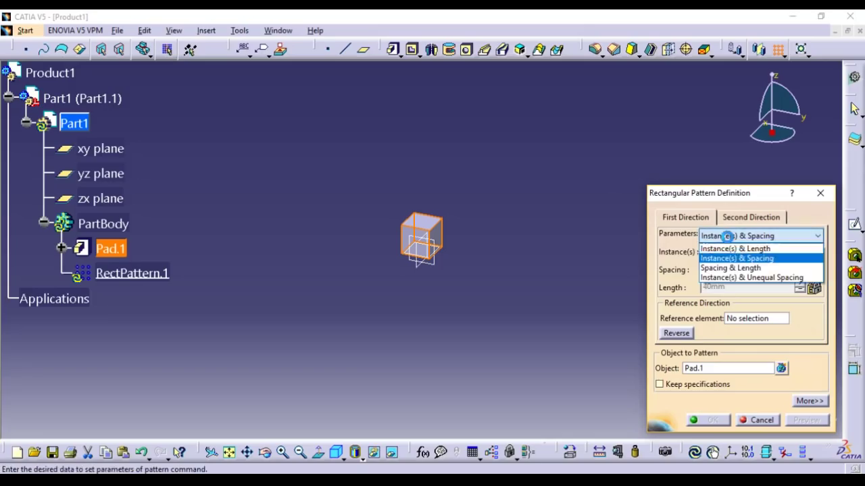
click(754, 260)
text(21)
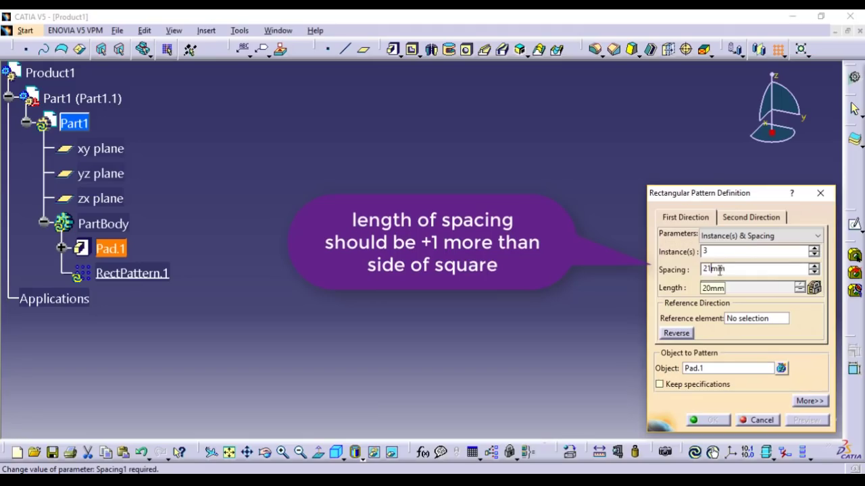
key(Return)
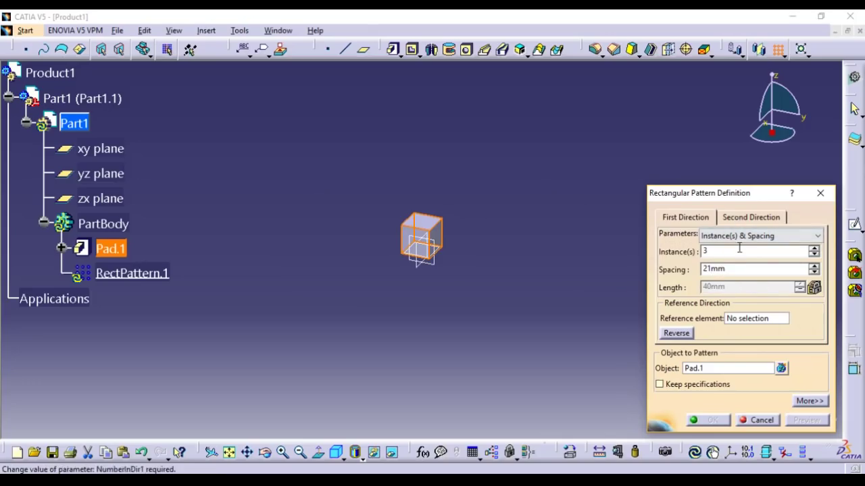
- Set the second direction to 3 instances at 21 mm using the cube face as reference, and preview
click(731, 218)
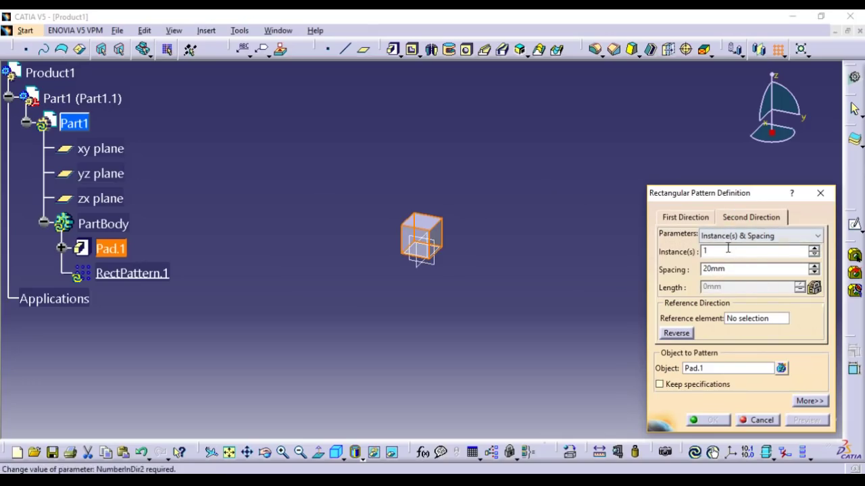
drag(714, 252, 649, 256)
text(3)
drag(735, 268, 636, 281)
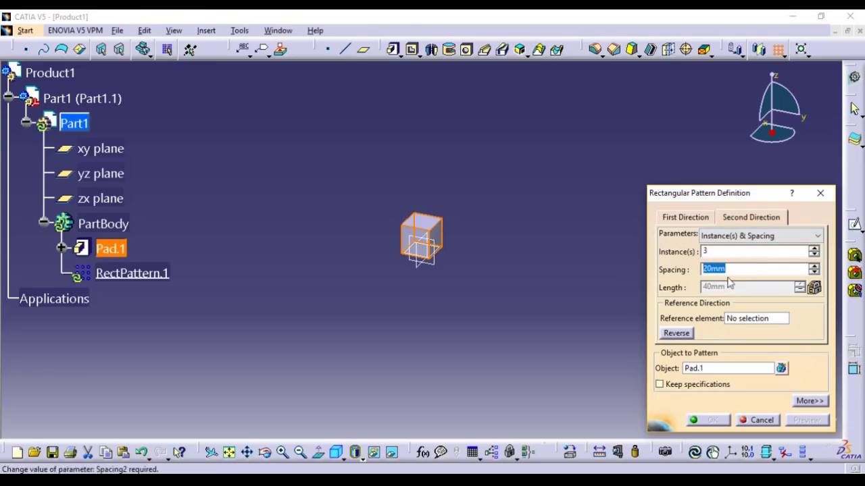
text(21)
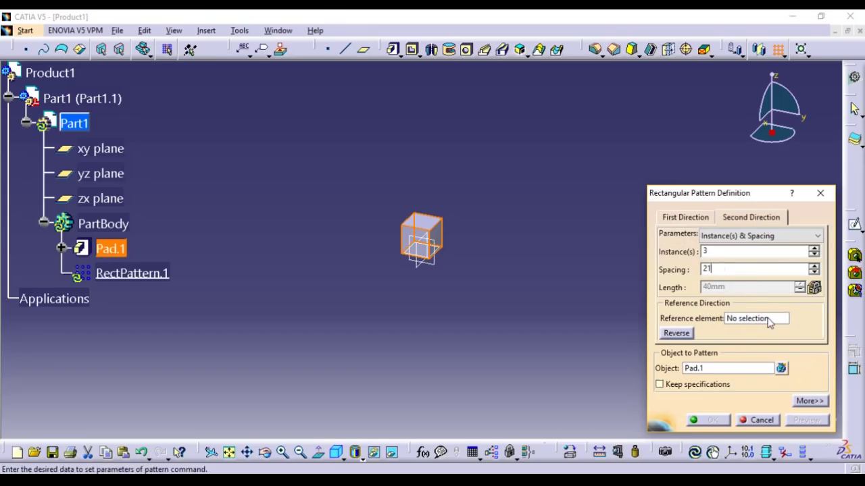
click(770, 323)
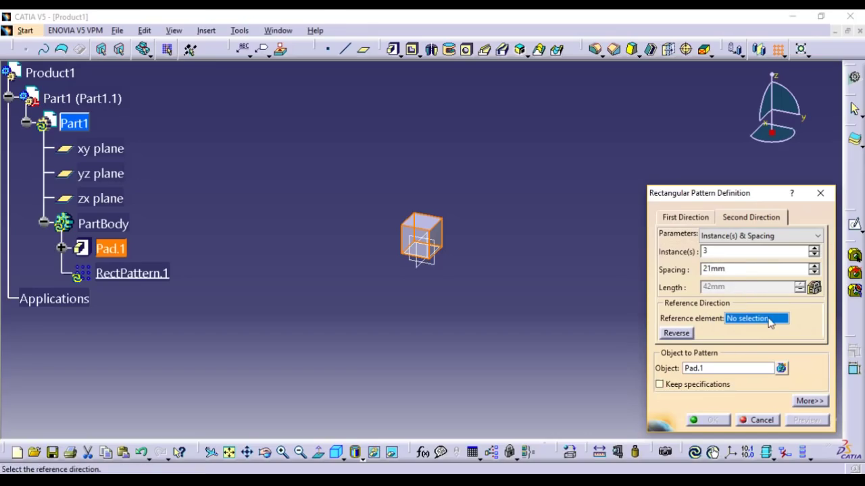
click(433, 226)
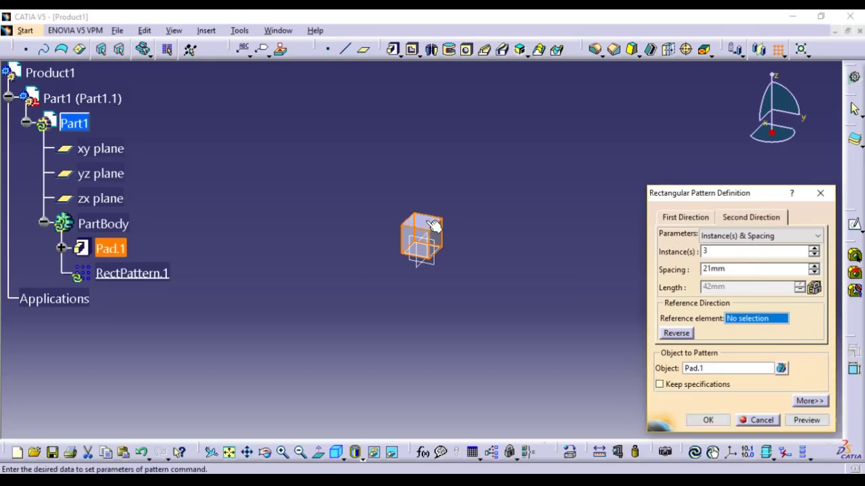
click(806, 420)
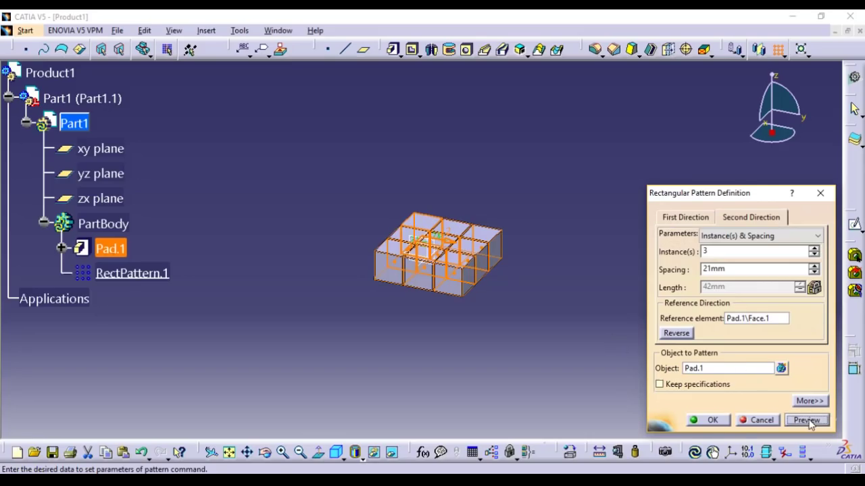
- Create the 3×3 rectangular pattern and orbit the view to inspect the layer
click(719, 419)
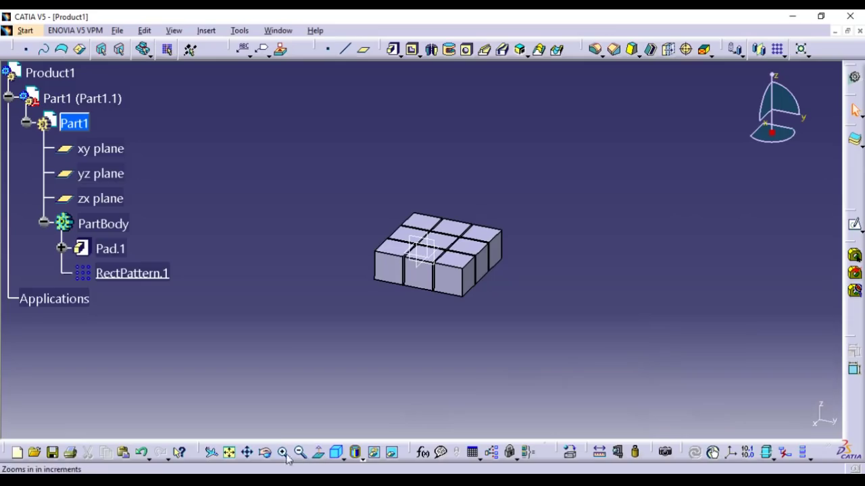
click(264, 452)
drag(429, 355, 479, 363)
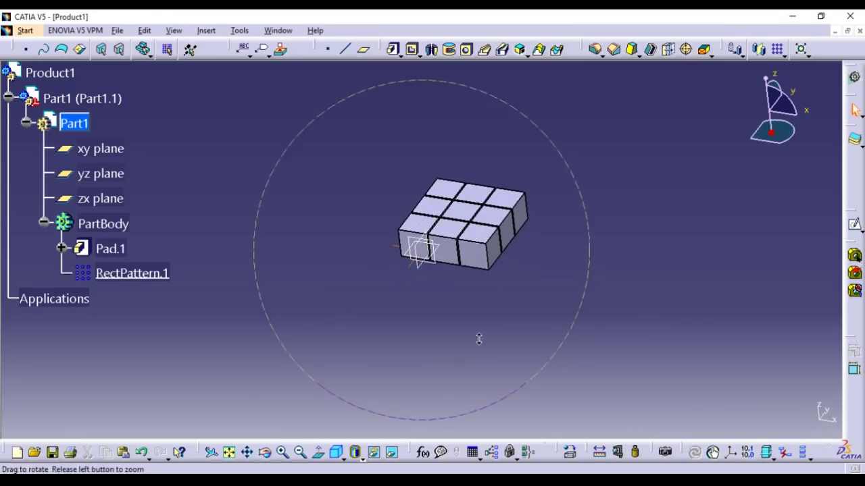
mouse_move(483, 331)
mouse_down()
mouse_move(444, 299)
mouse_move(514, 343)
mouse_up()
click(265, 452)
middle_drag(514, 344, 530, 385)
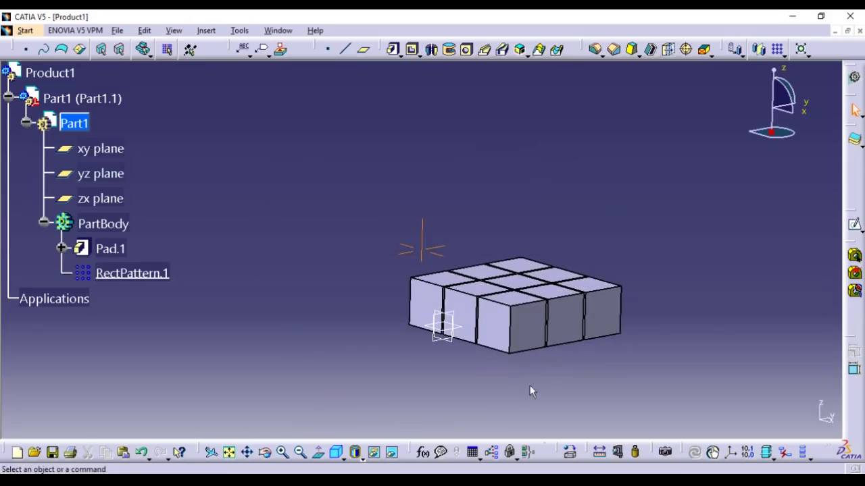
- Copy Part1.1 and paste a second instance into Product1
click(8, 99)
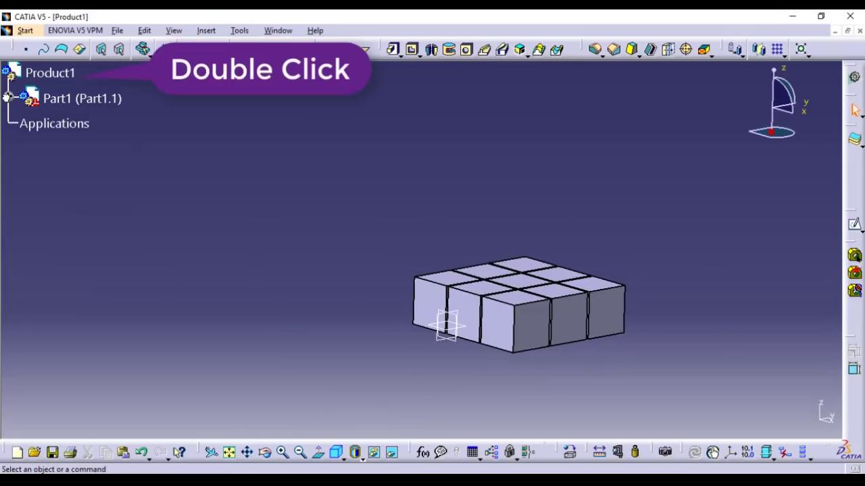
double_click(58, 77)
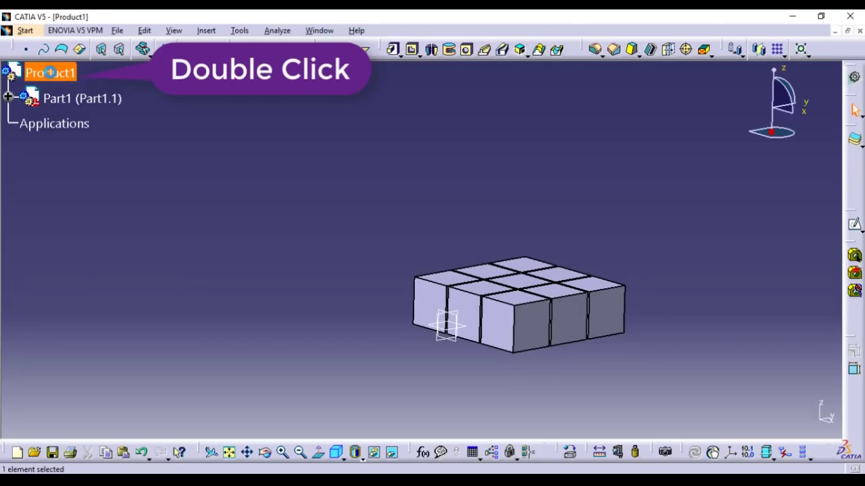
right_click(72, 100)
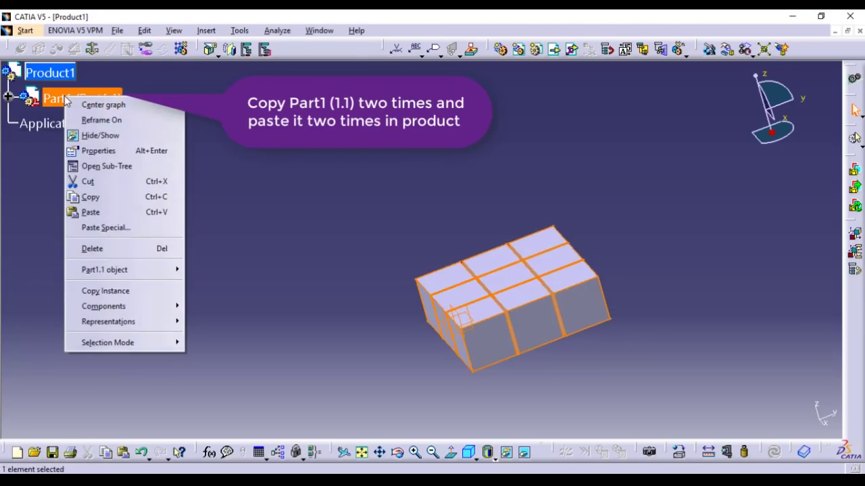
click(95, 204)
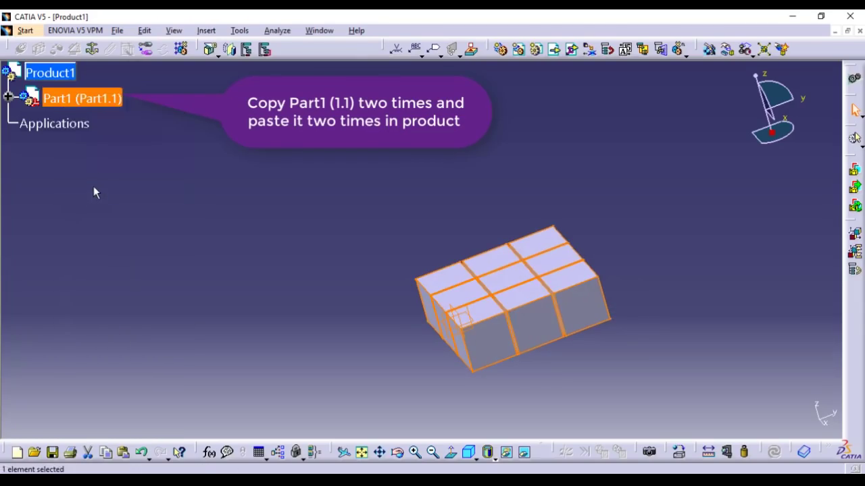
right_click(65, 79)
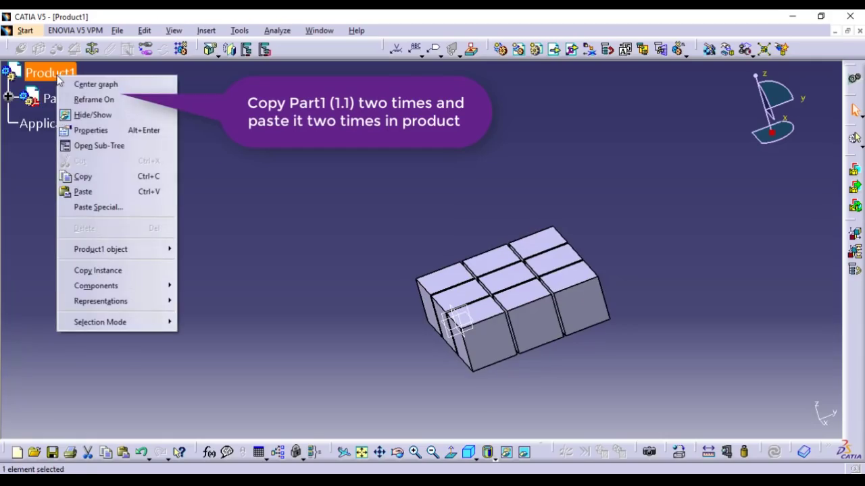
click(97, 192)
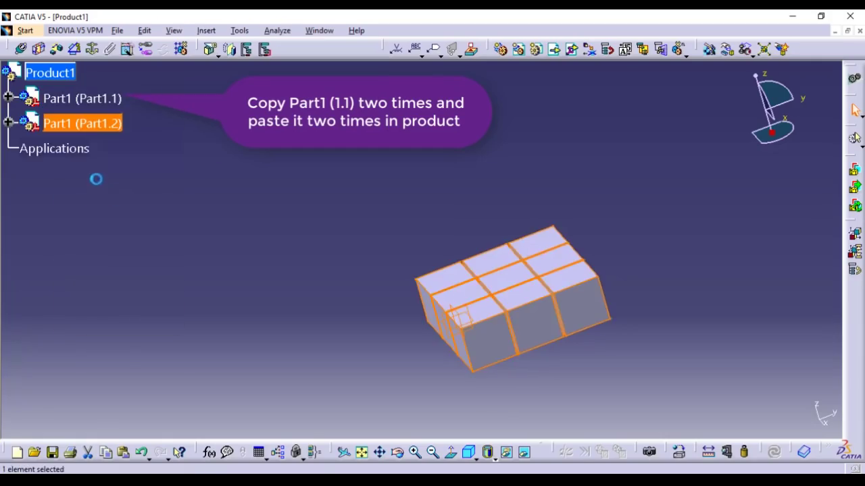
- Copy Part1.1 again and paste a third instance, Part1.3, into Product1
right_click(75, 100)
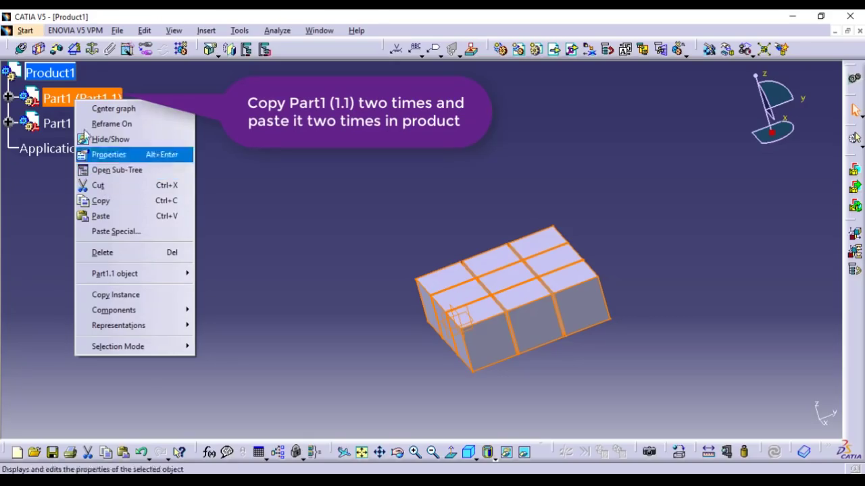
right_click(57, 96)
click(83, 196)
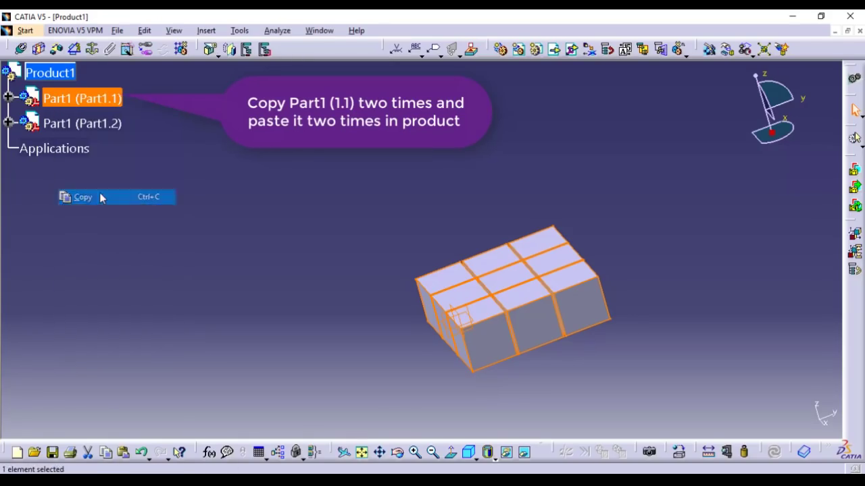
right_click(70, 74)
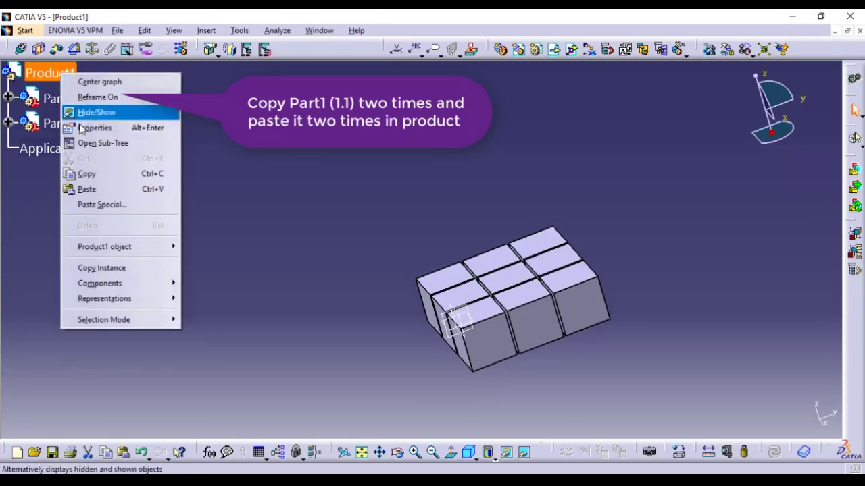
click(80, 188)
click(218, 200)
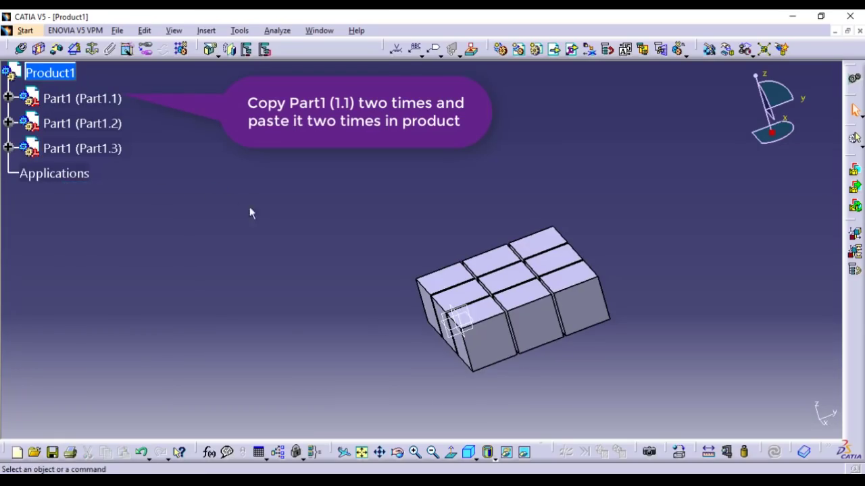
- Orbit the assembly and open the Manipulation tool set to drag along the Z axis
click(400, 458)
mouse_move(583, 403)
mouse_down()
mouse_move(468, 350)
mouse_move(528, 398)
mouse_move(506, 377)
mouse_move(499, 389)
mouse_move(459, 389)
mouse_up()
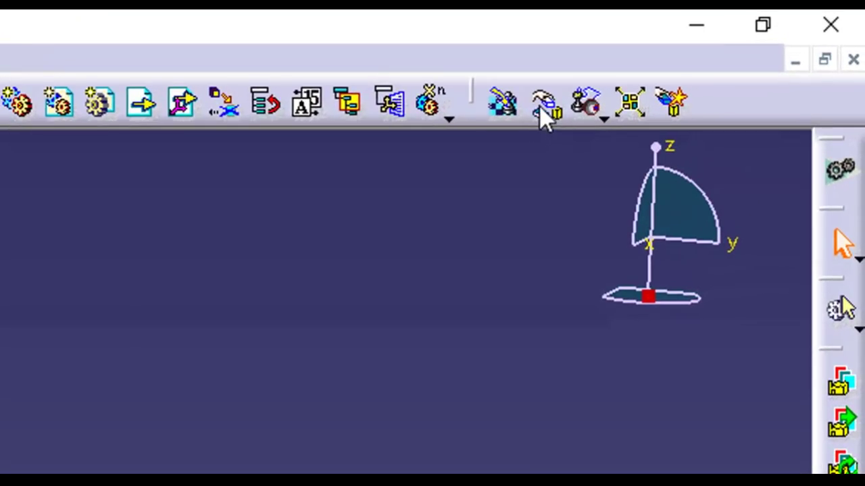
click(545, 108)
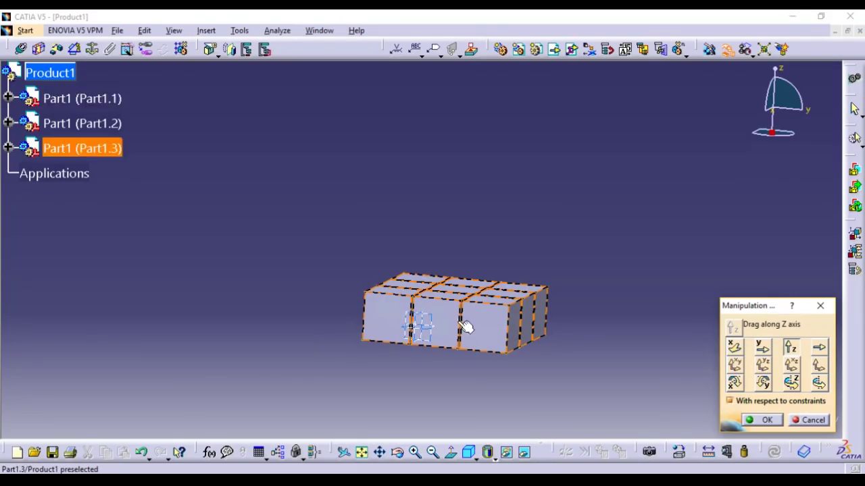
- Drag Part1.1 and Part1.2 up along Z to stack three layers into a cube
drag(494, 338, 496, 287)
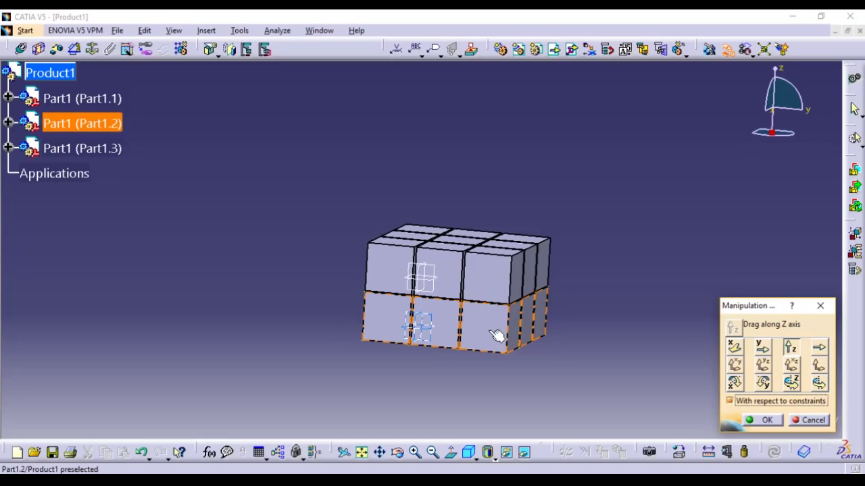
drag(496, 335, 500, 234)
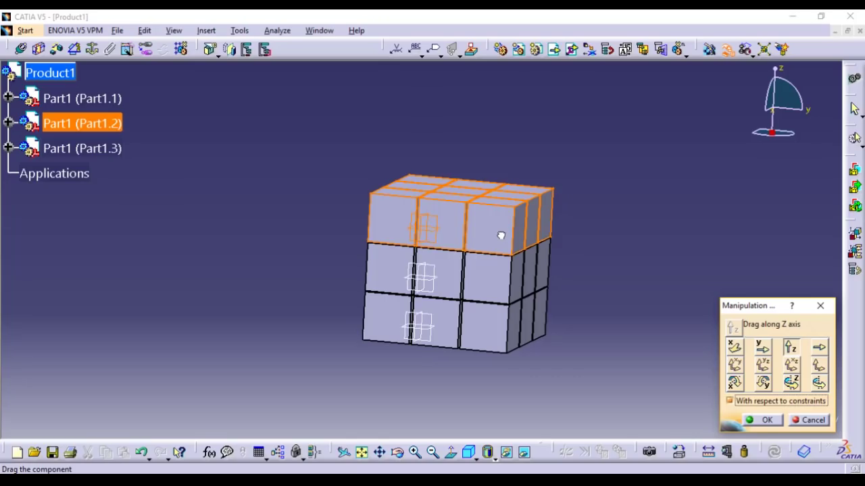
drag(502, 236, 502, 234)
click(595, 359)
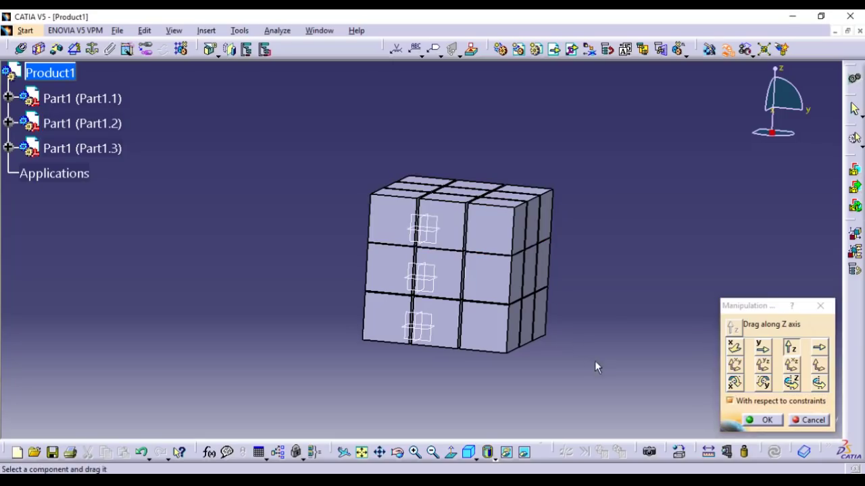
click(398, 456)
mouse_move(347, 305)
mouse_down()
mouse_move(520, 387)
mouse_move(535, 313)
mouse_up()
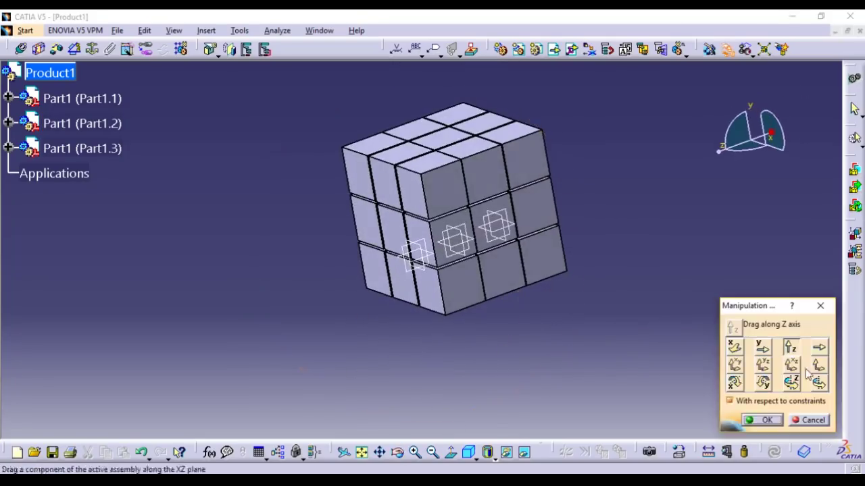
- Accept the Manipulation moves and turn the view to face the cube head-on
click(766, 420)
mouse_move(378, 392)
middle_down()
mouse_move(452, 402)
mouse_move(631, 359)
mouse_move(561, 251)
mouse_move(379, 359)
mouse_move(480, 291)
mouse_move(396, 241)
mouse_move(301, 259)
mouse_move(311, 222)
mouse_move(354, 200)
mouse_move(463, 197)
mouse_move(577, 217)
mouse_move(471, 193)
mouse_move(472, 376)
mouse_move(353, 244)
mouse_move(293, 228)
mouse_move(436, 371)
mouse_move(544, 256)
mouse_move(284, 247)
mouse_move(539, 291)
mouse_move(447, 362)
mouse_move(519, 383)
middle_up()
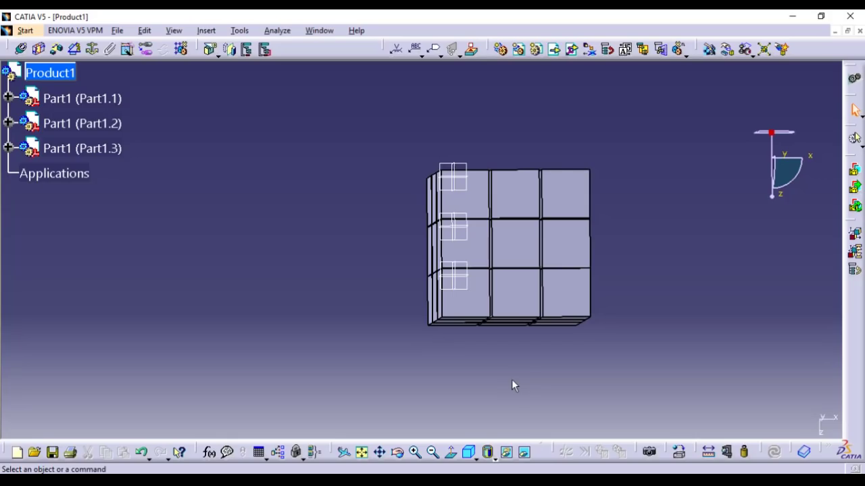
- Use Hide/Show on Part1.3 and on the small wireframe reference planes
right_click(466, 169)
click(472, 203)
right_click(454, 171)
click(481, 217)
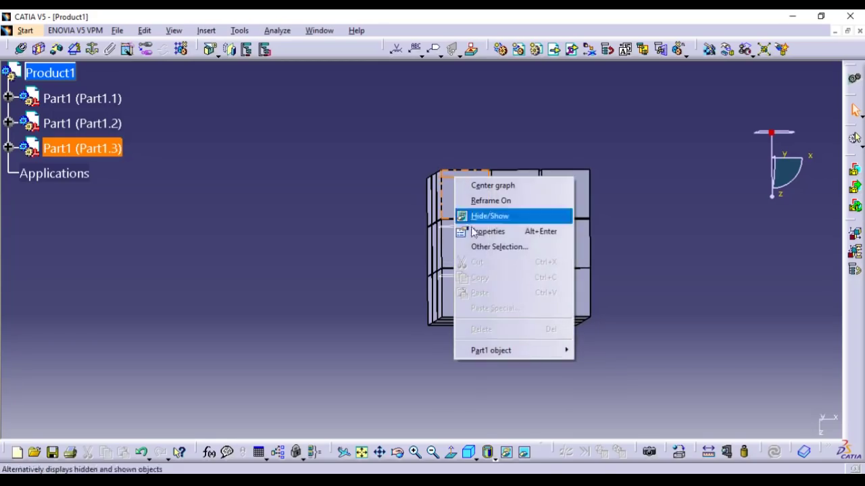